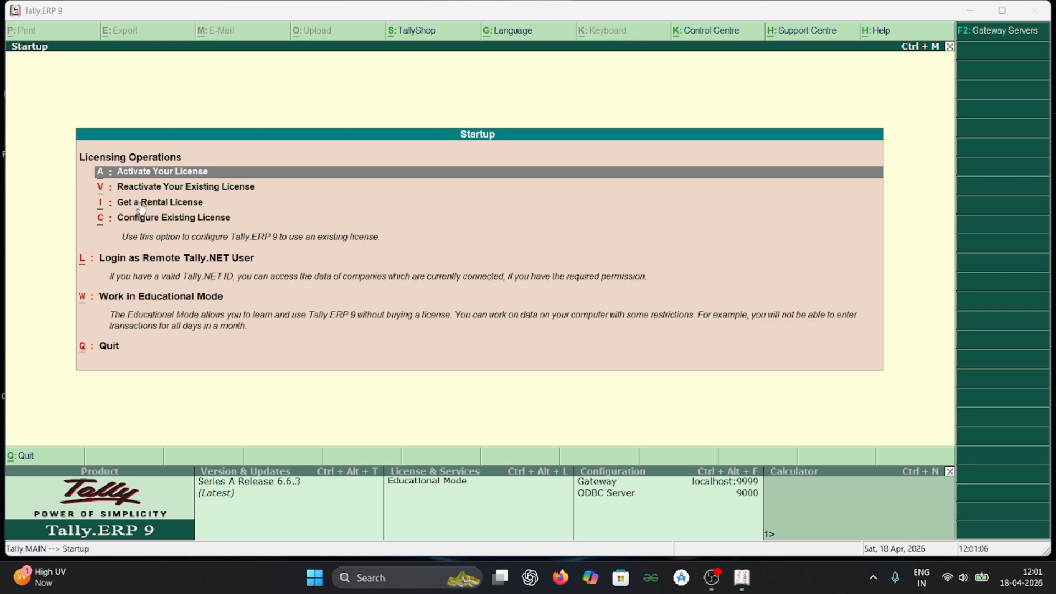
Step: Start working in Educational Mode and open accounting voucher entry for Anjit Electronics Store
left_click(138, 299)
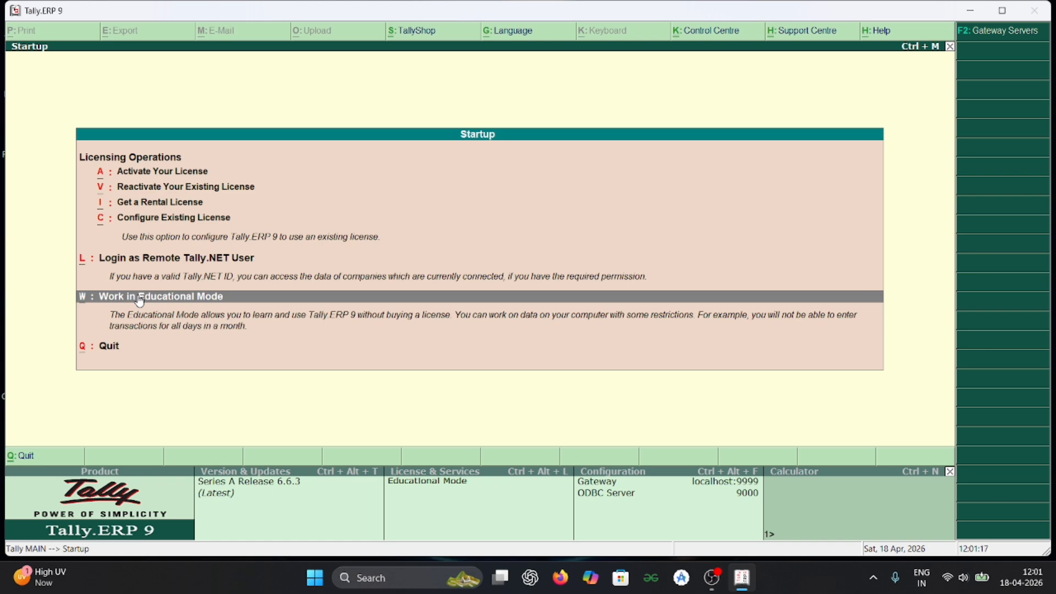
left_click(139, 301)
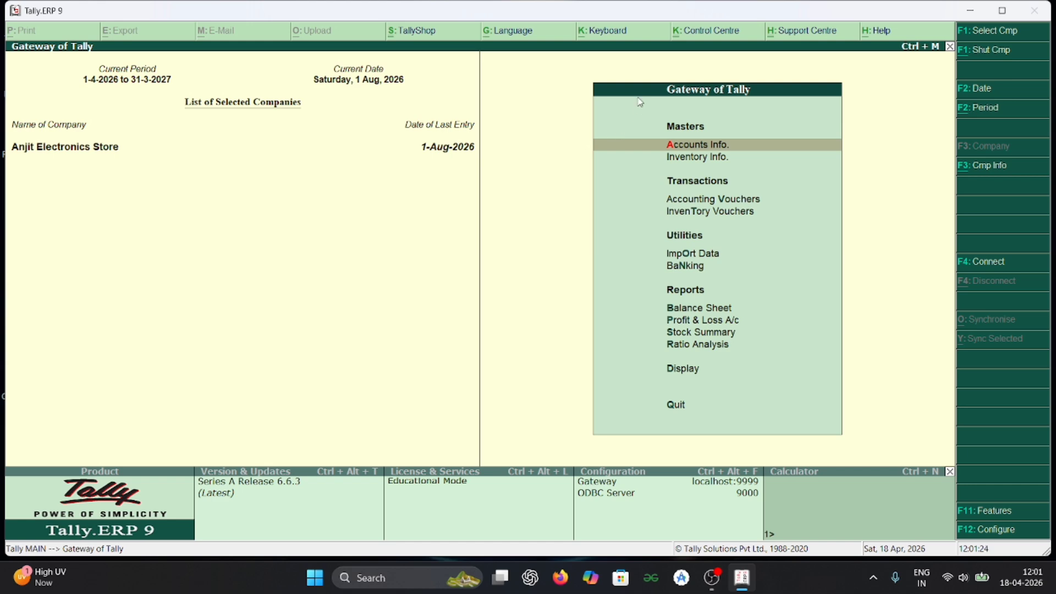
left_click(701, 201)
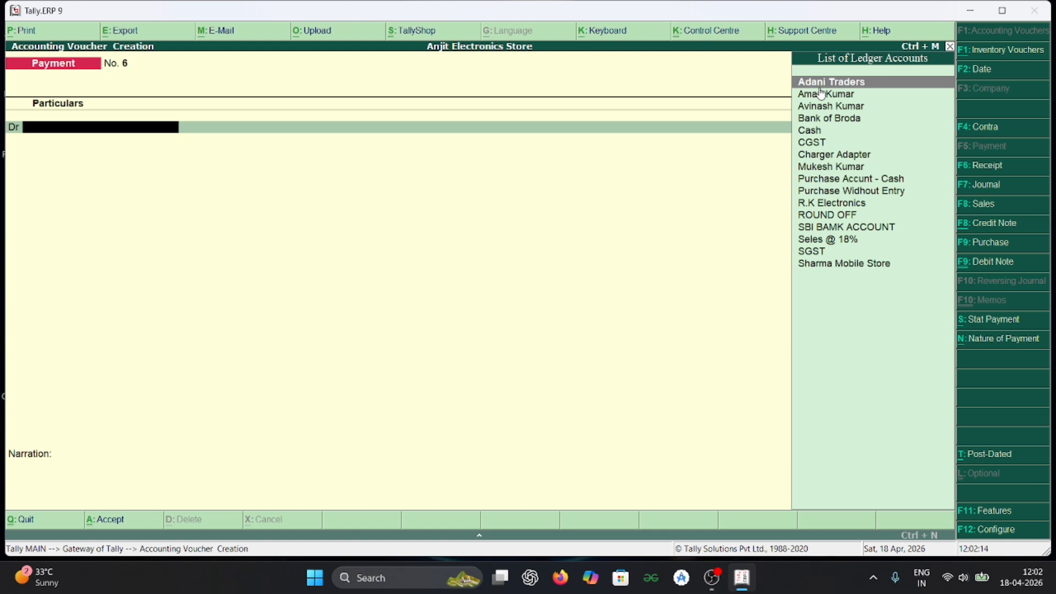
Step: Record a payment voucher debiting Adani Traders 19,200 and crediting Cash, leave the narration blank, and accept it
key("Return")
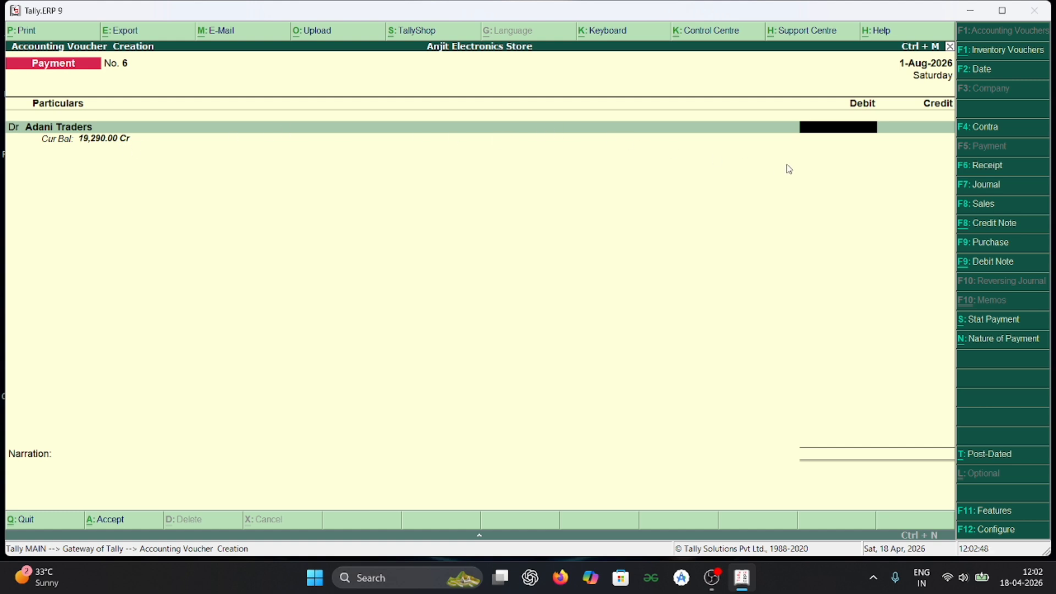
type("19200")
key("Return")
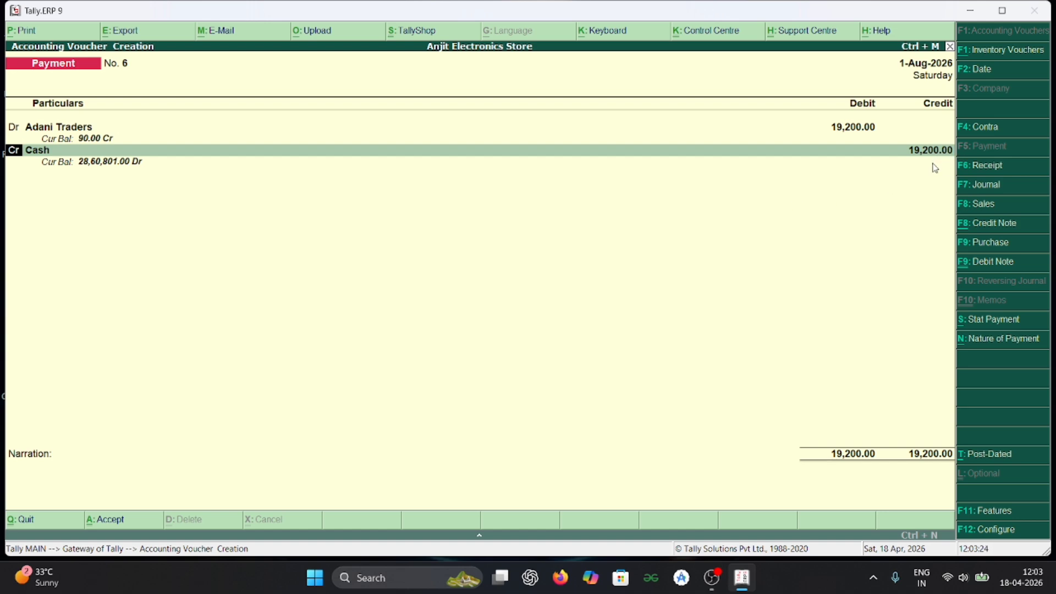
key("Return")
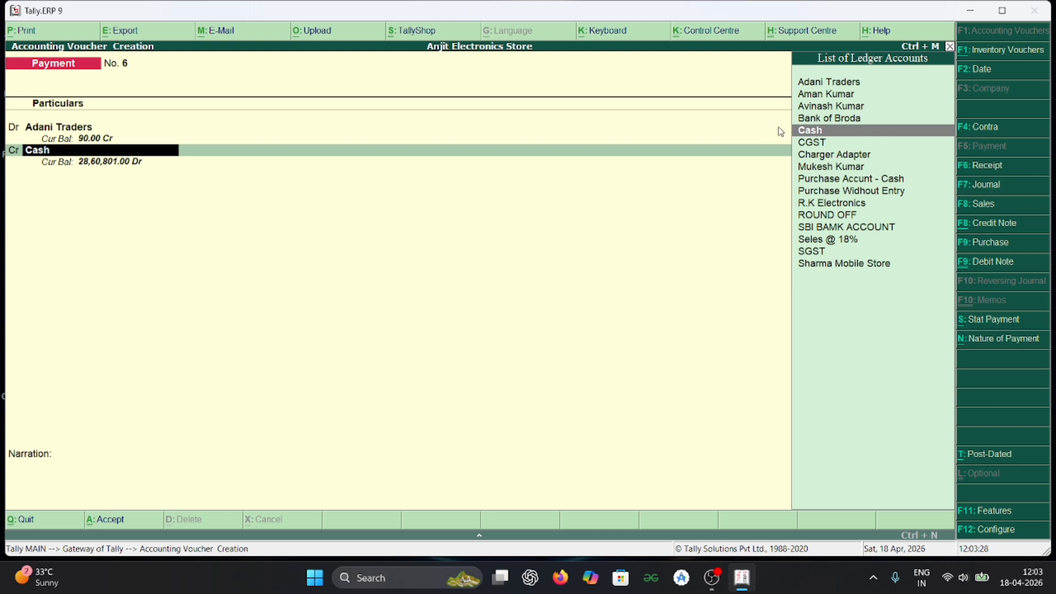
left_click(819, 135)
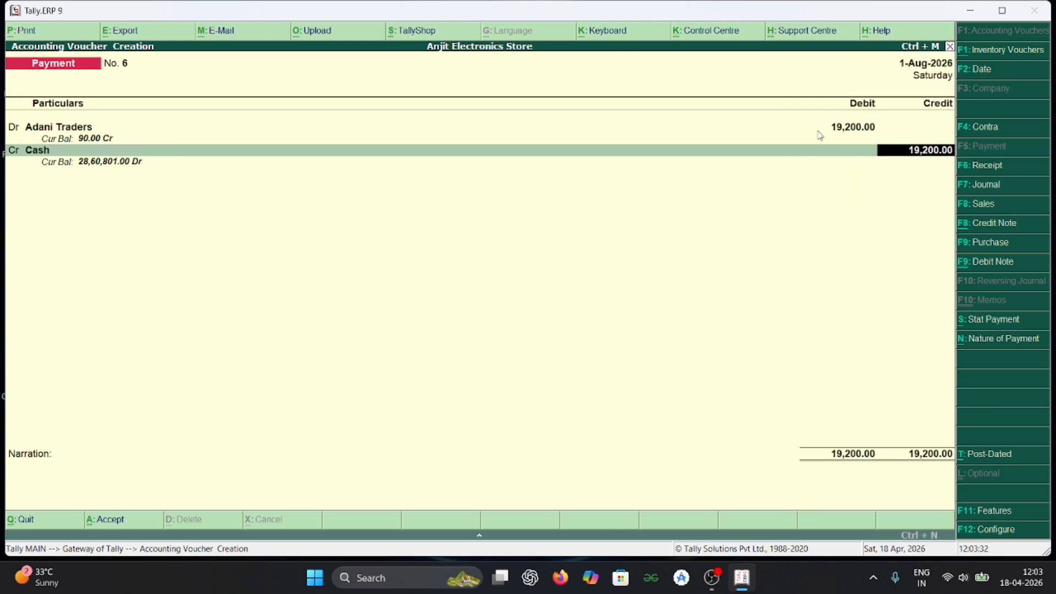
key("Return")
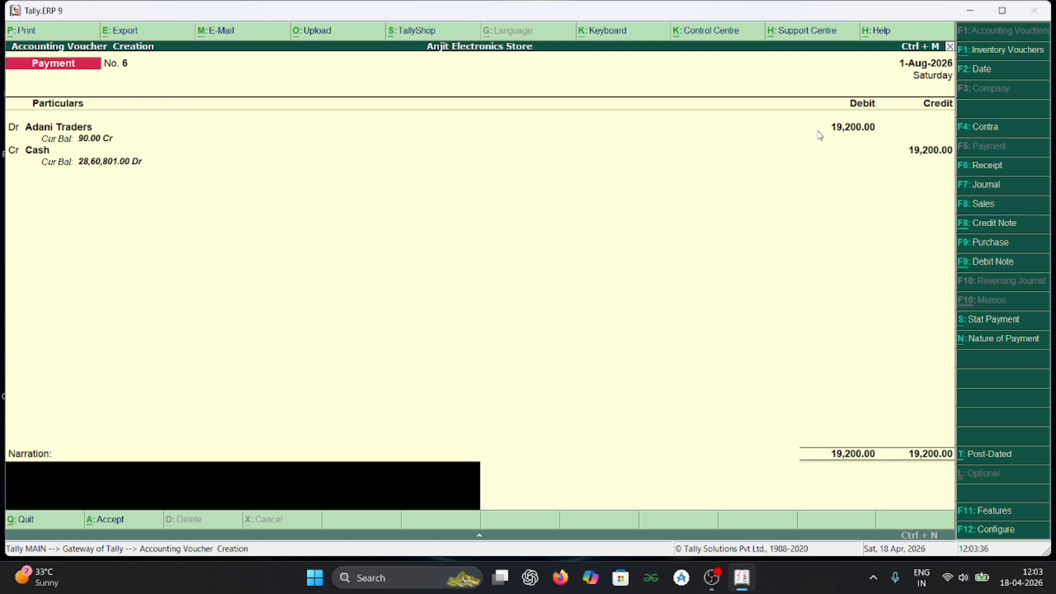
key("Return")
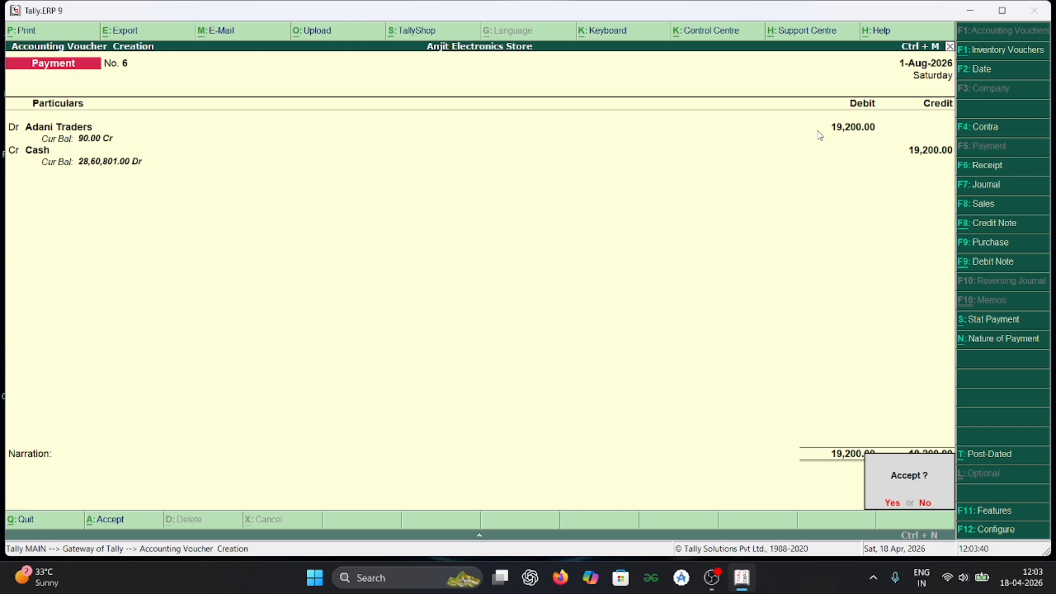
key("Return")
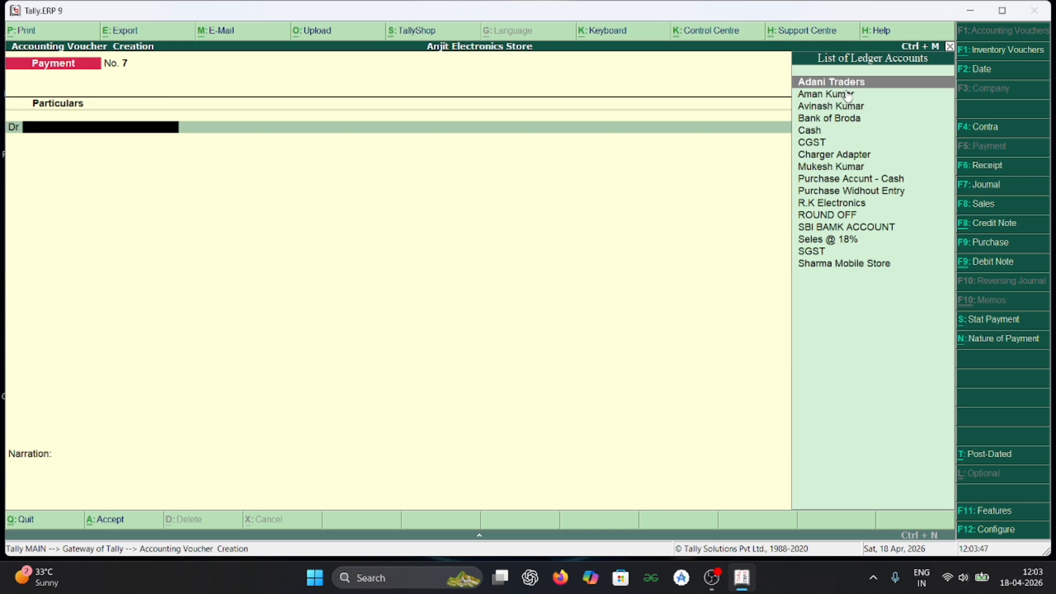
Step: In the new payment voucher, debit 4,000 to the individual's ledger listed directly after Adani Traders, without any inventory allocation
left_click(806, 97)
left_click(808, 100)
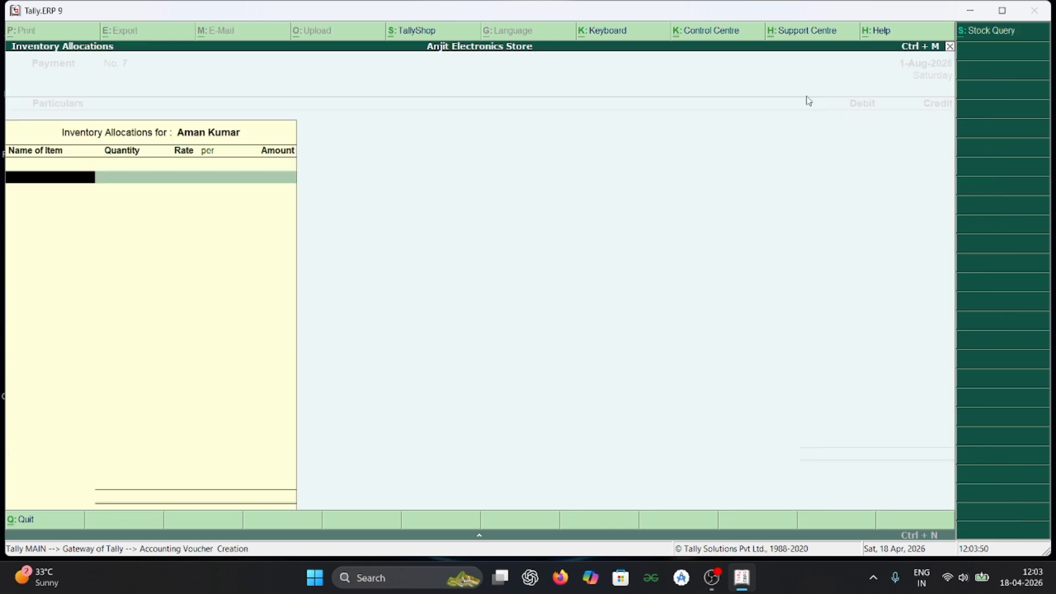
key("Escape")
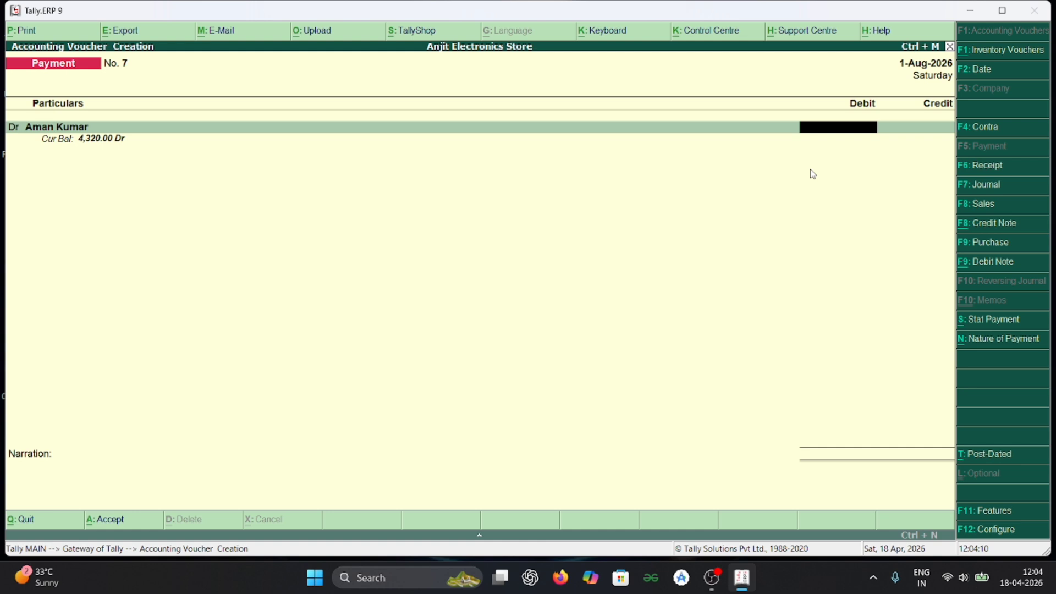
type("4000")
key("Return")
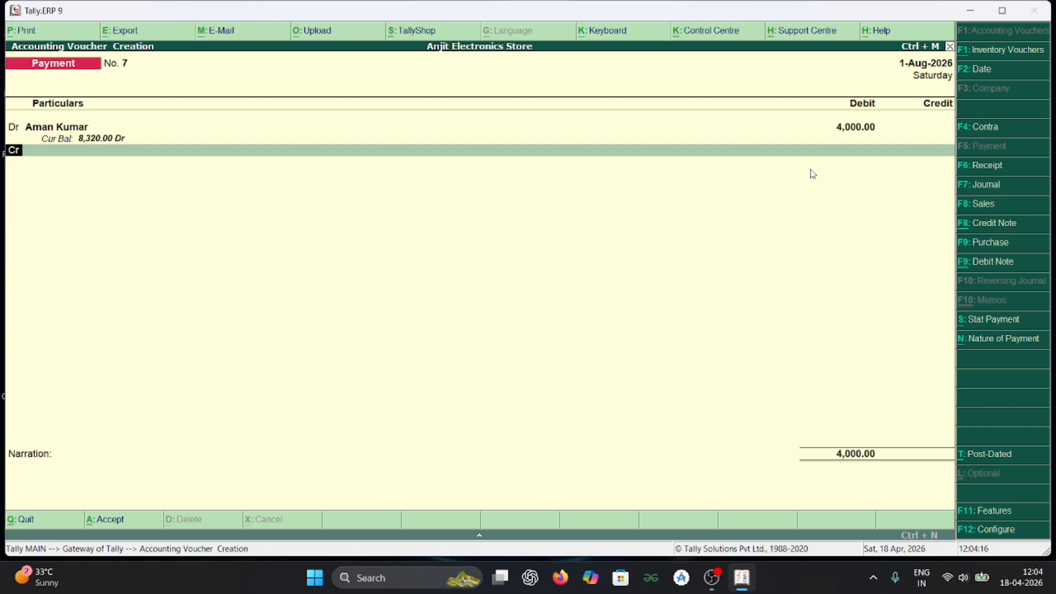
key("BackSpace")
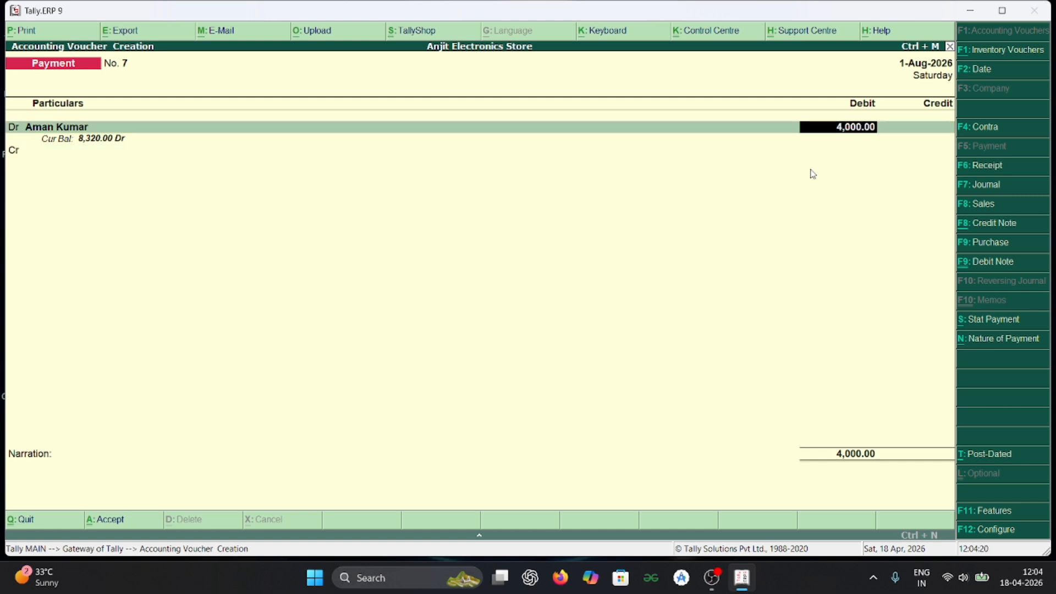
key("Return")
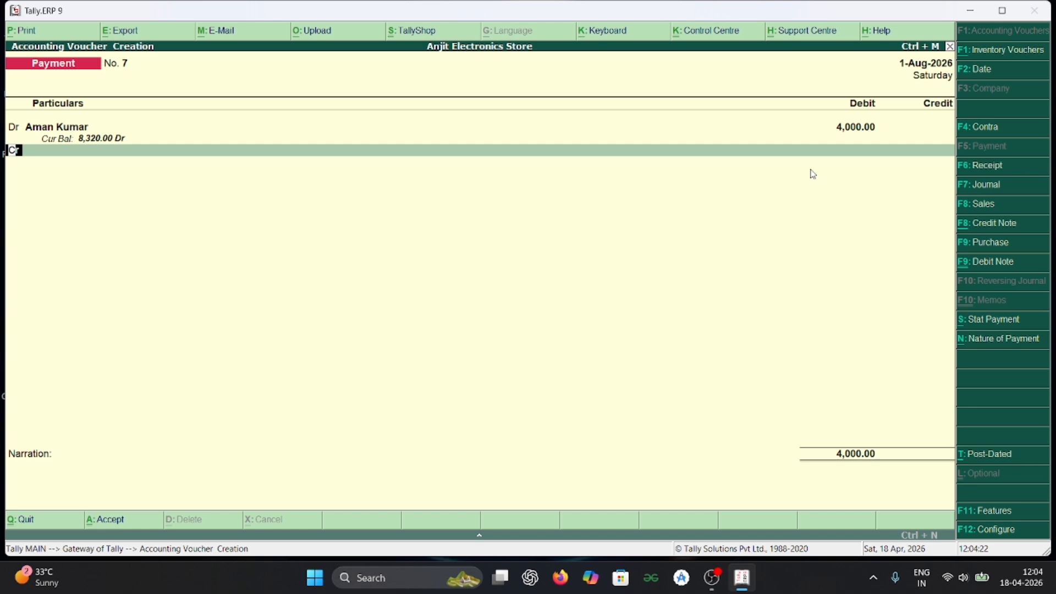
Step: Credit the 4,000 to Cash, leave the narration blank, and accept the payment voucher
key("Return")
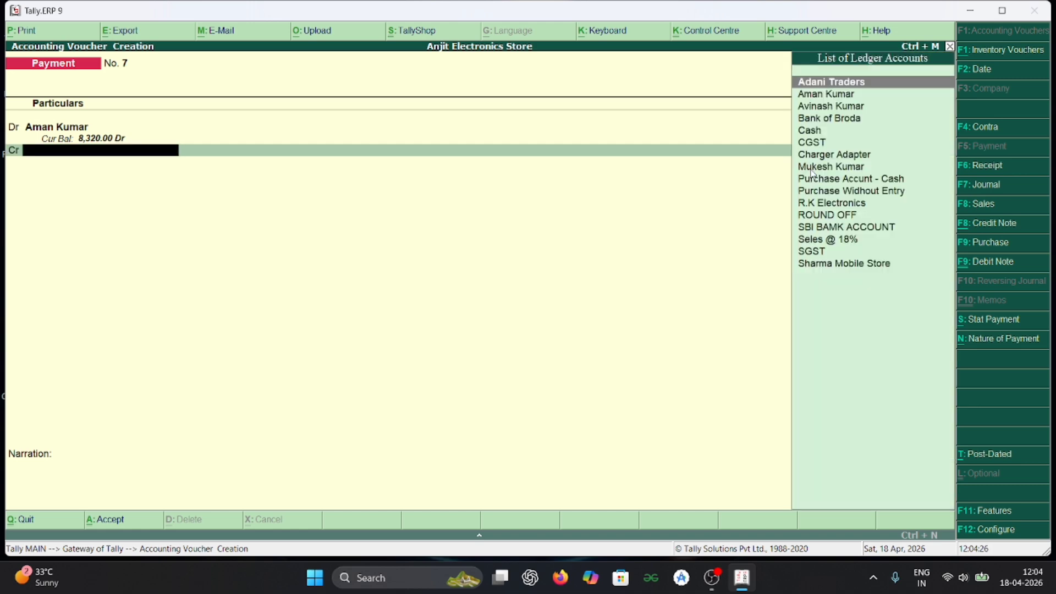
left_click(822, 133)
key("Return")
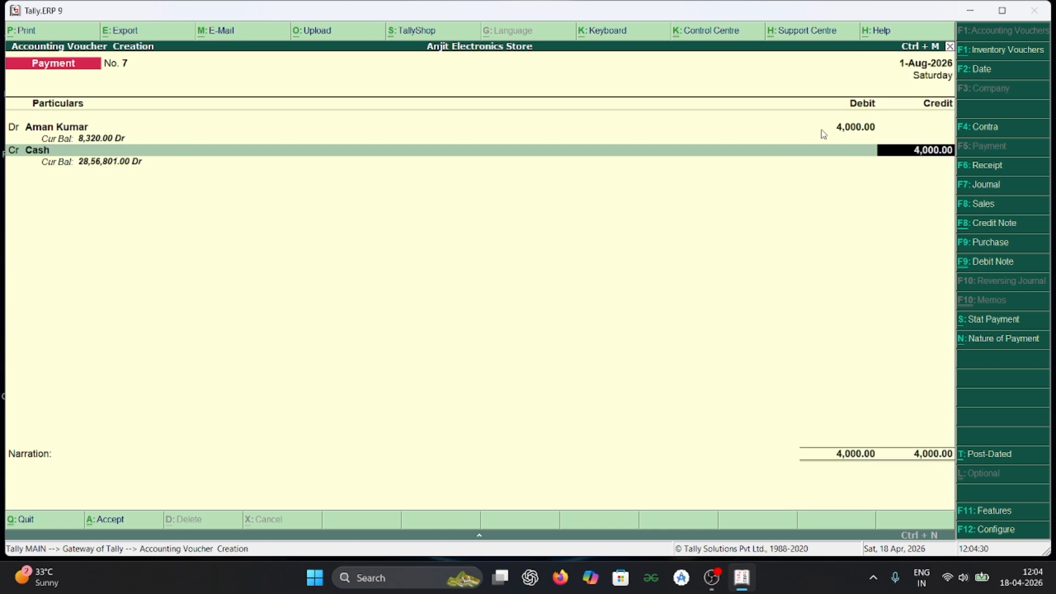
key("Return")
key("Return")
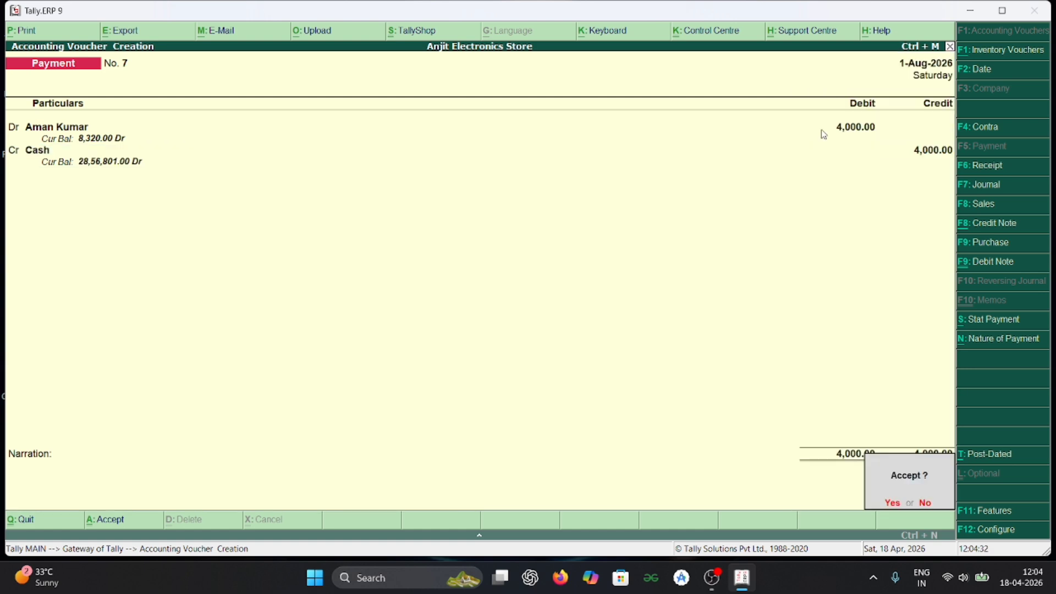
key("Return")
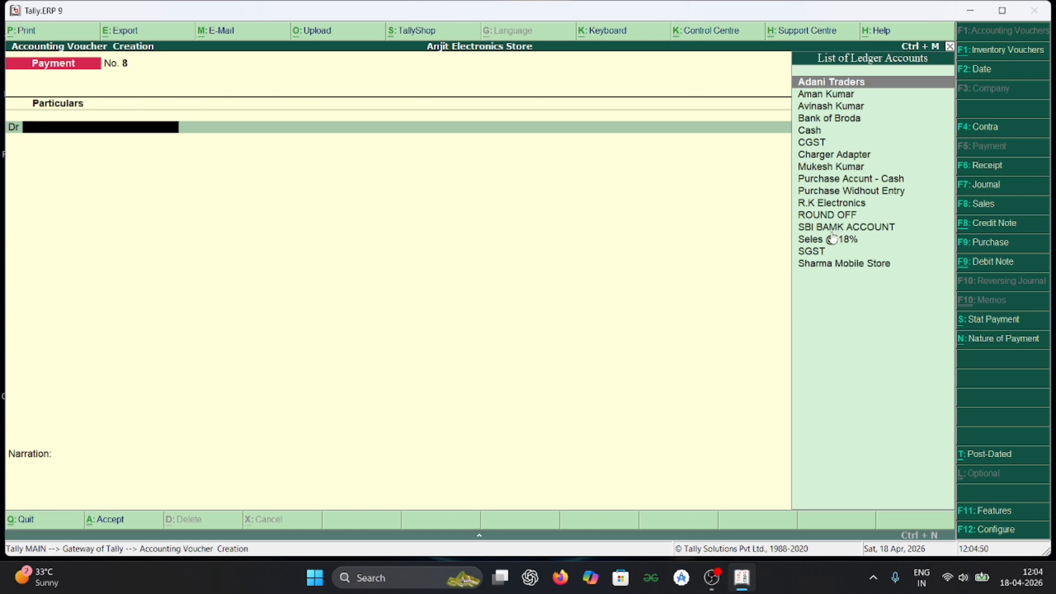
Step: Debit R.K Electronics with 1,00,000 in the next payment voucher
left_click(828, 205)
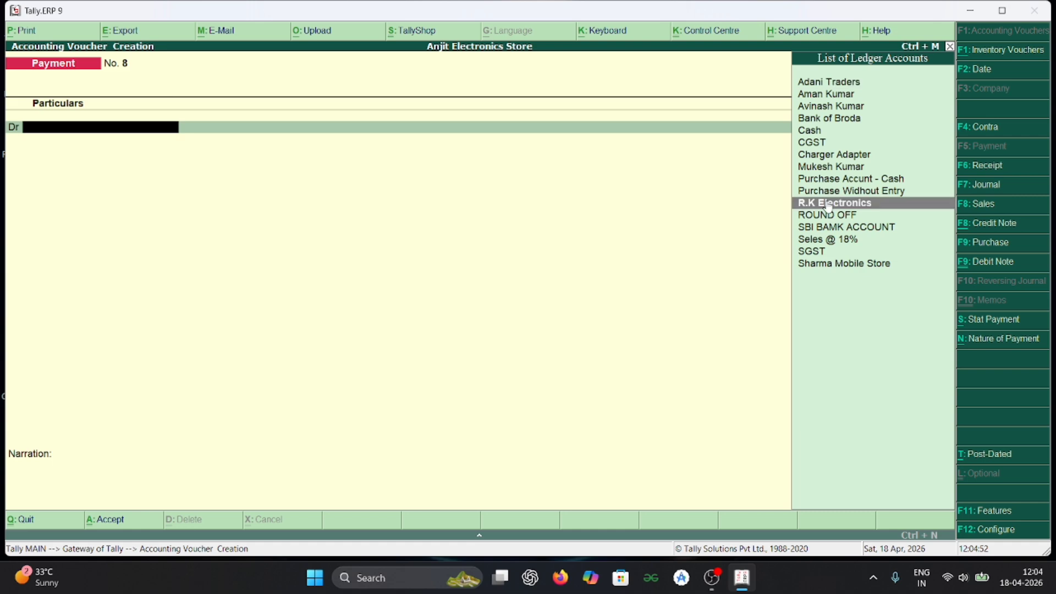
left_click(827, 204)
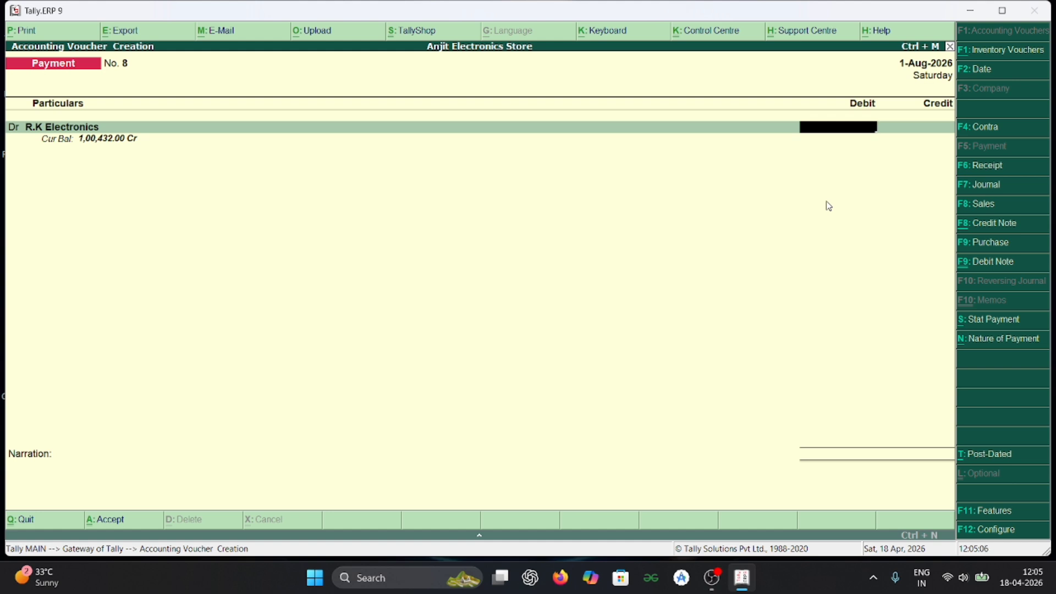
type("00000")
key("Return")
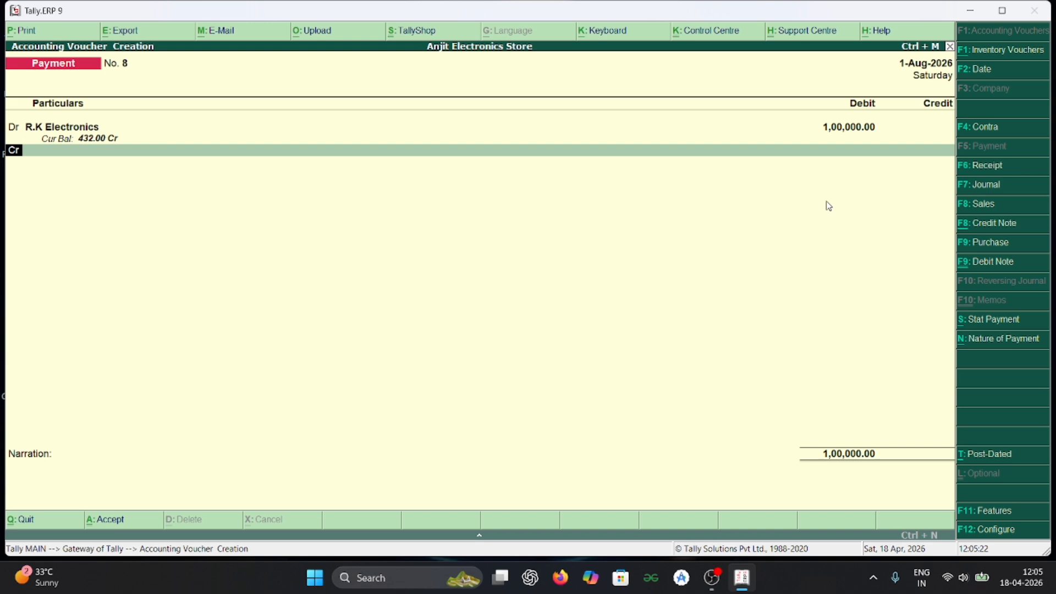
Step: Credit the 1,00,000 to Bank of Broda as a Cheque with range Not Applicable dated 1-Aug-2026, accept the voucher, and leave voucher entry
key("Return")
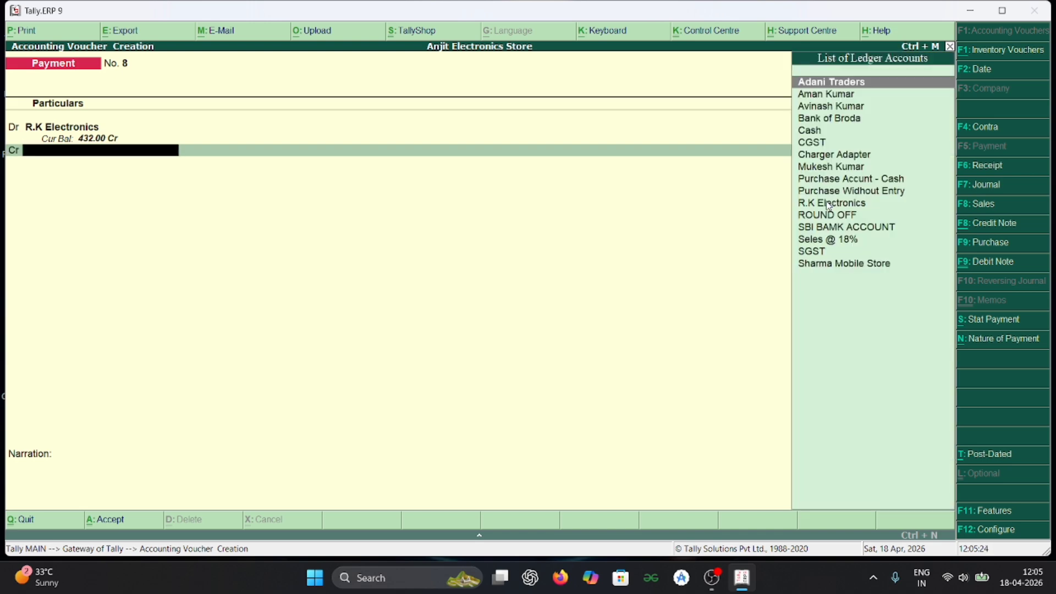
left_click(818, 120)
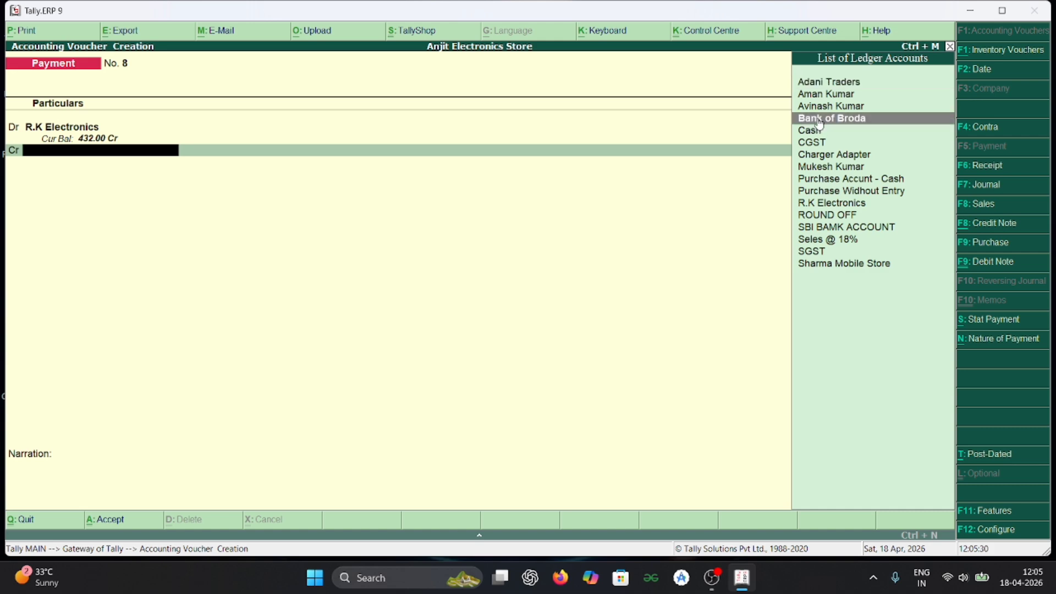
left_click(819, 120)
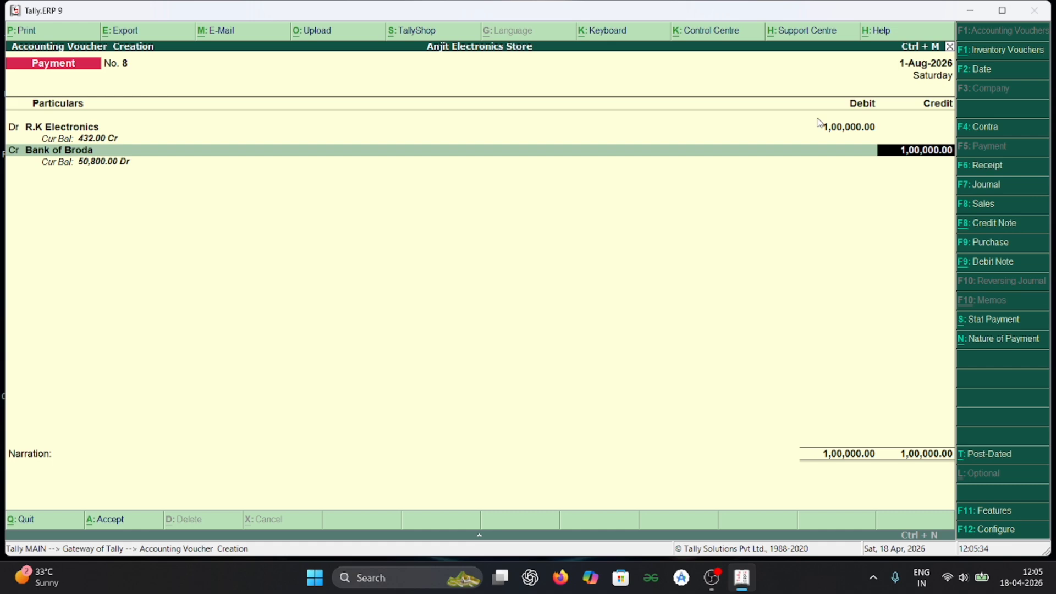
key("Return")
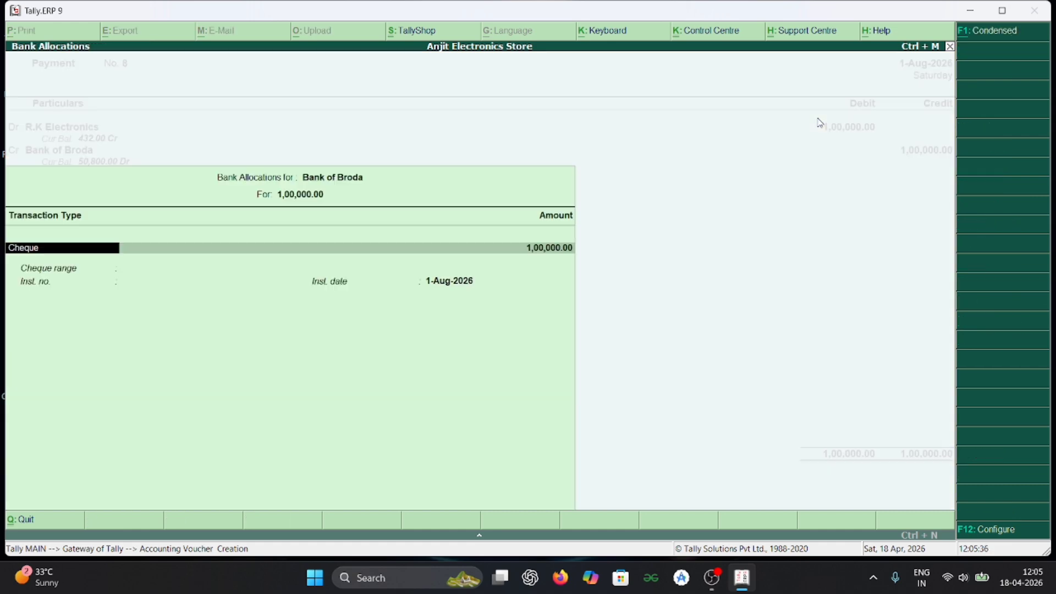
key("Return")
key("Return")
key("Return")
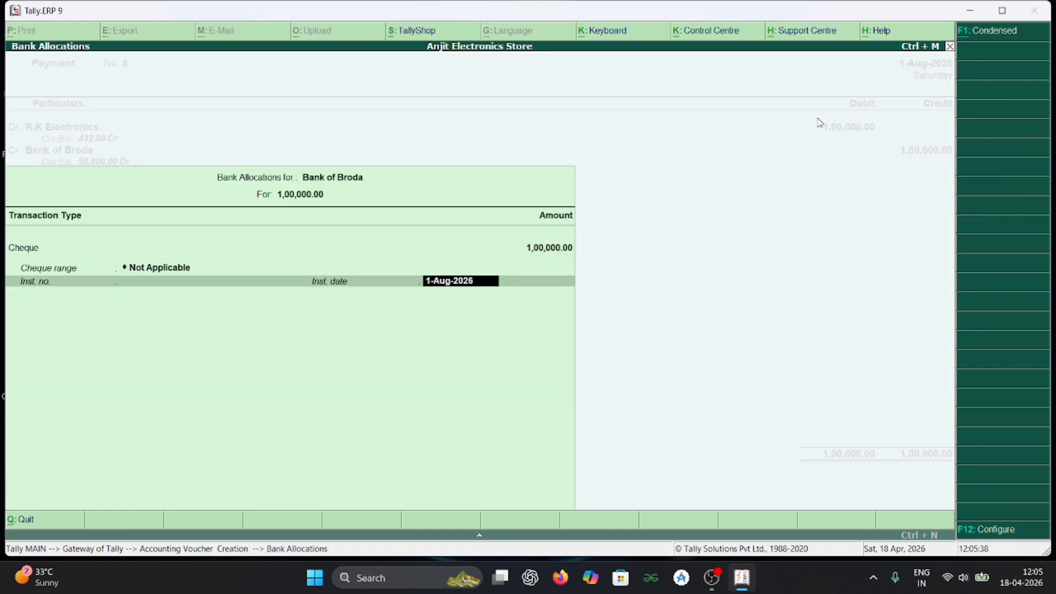
key("Return")
key("Return")
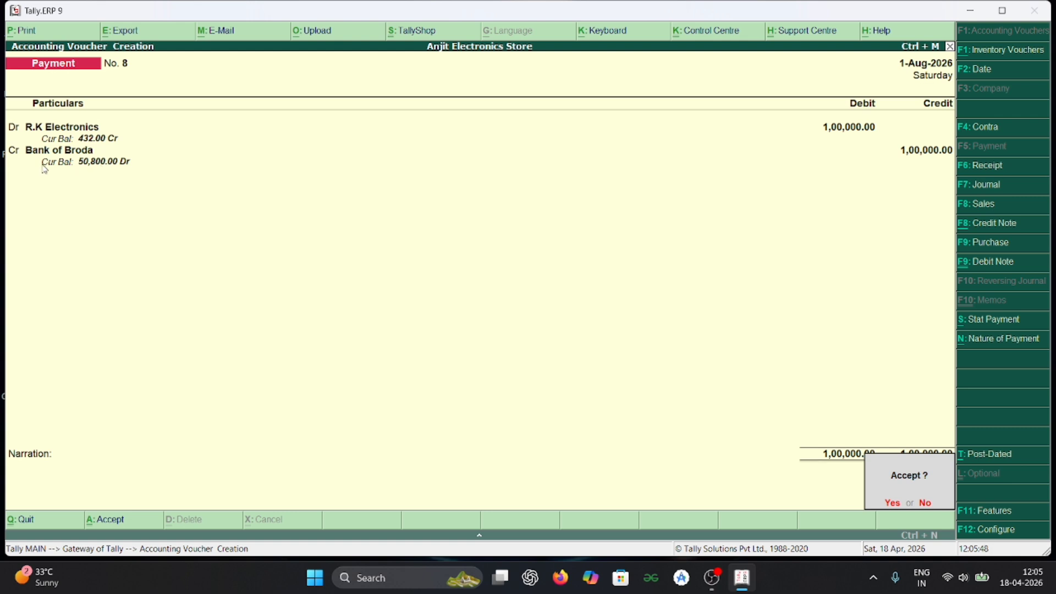
key("Return")
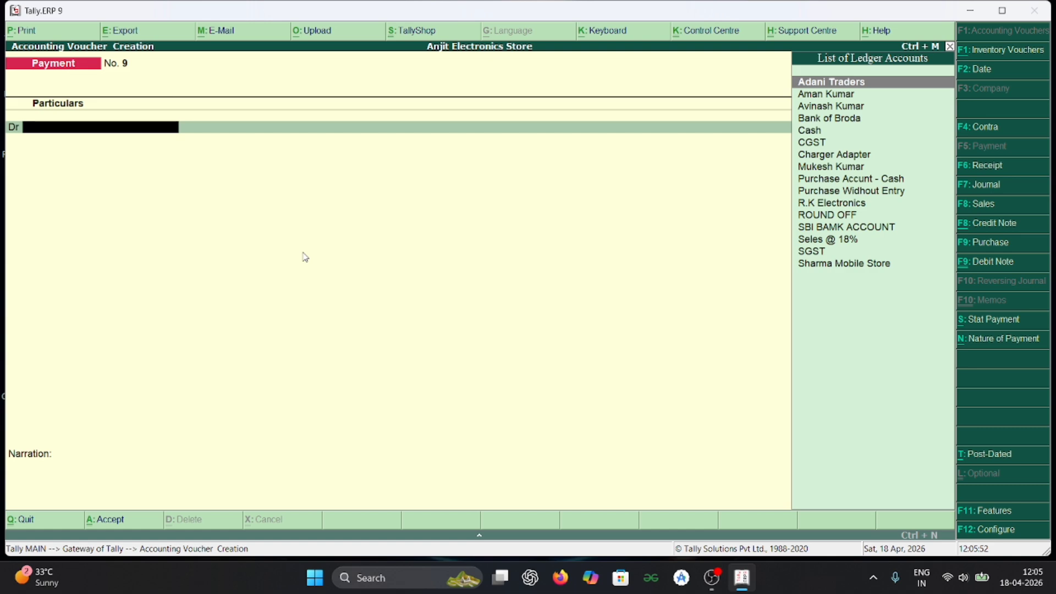
left_click(950, 48)
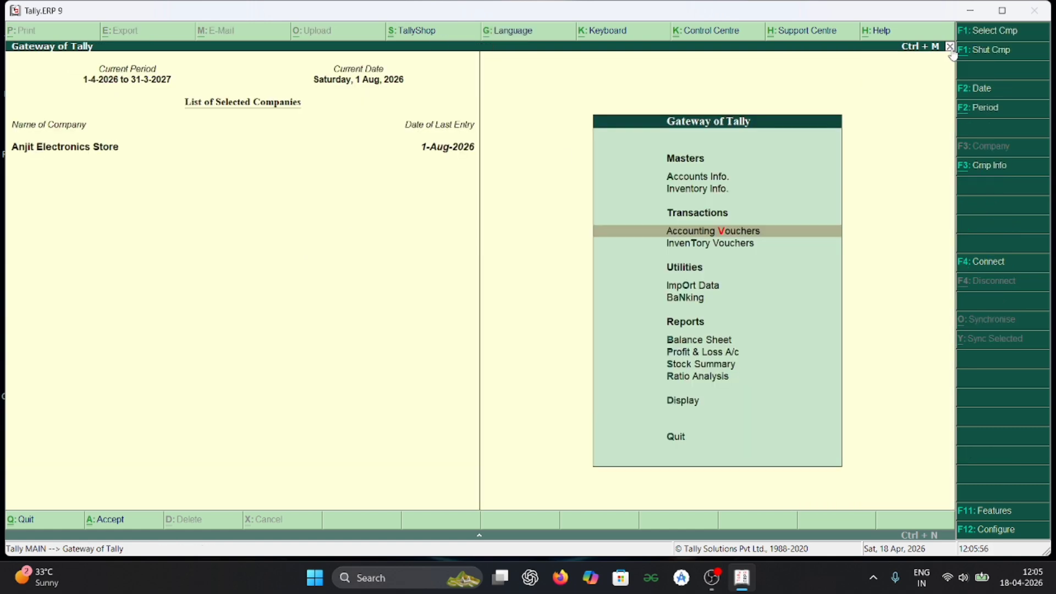
Step: Examine the Adani Traders ledger in the account books for its purchases, payments and closing balance, and return to the account books
left_click(694, 365)
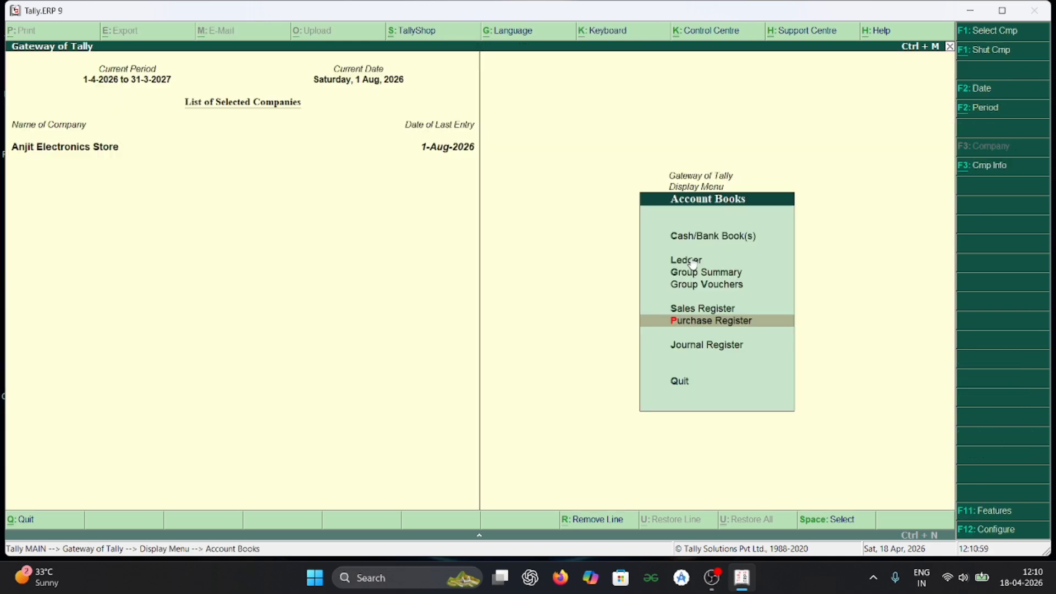
left_click(690, 261)
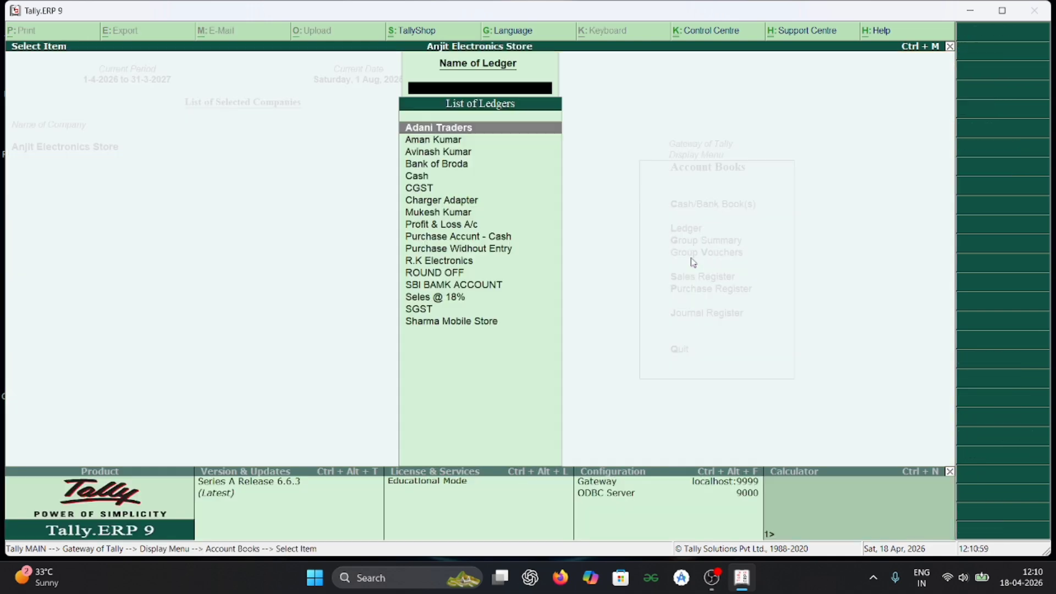
left_click(451, 129)
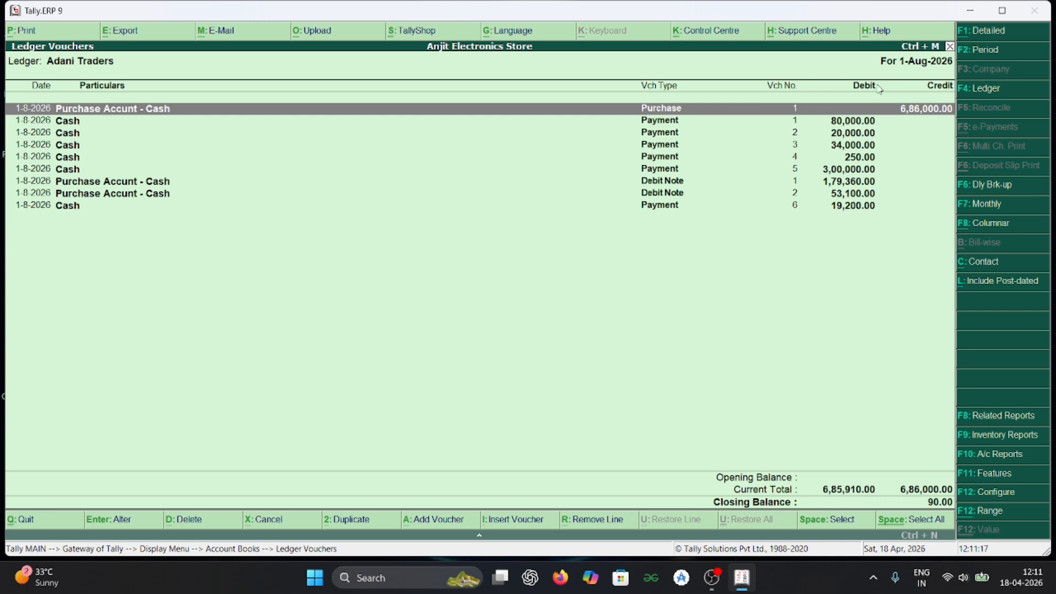
left_click(950, 47)
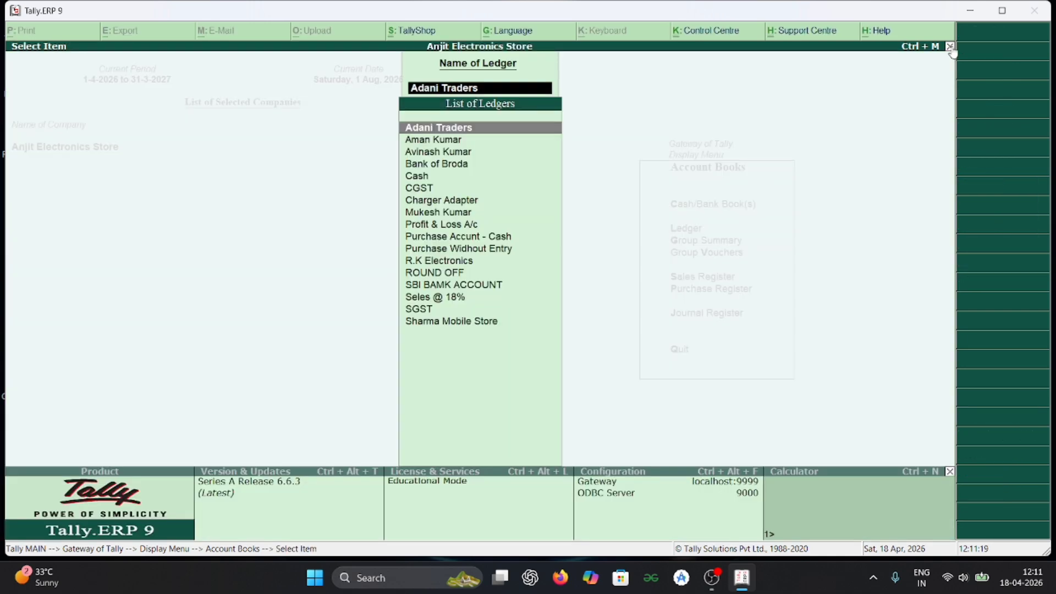
left_click(950, 47)
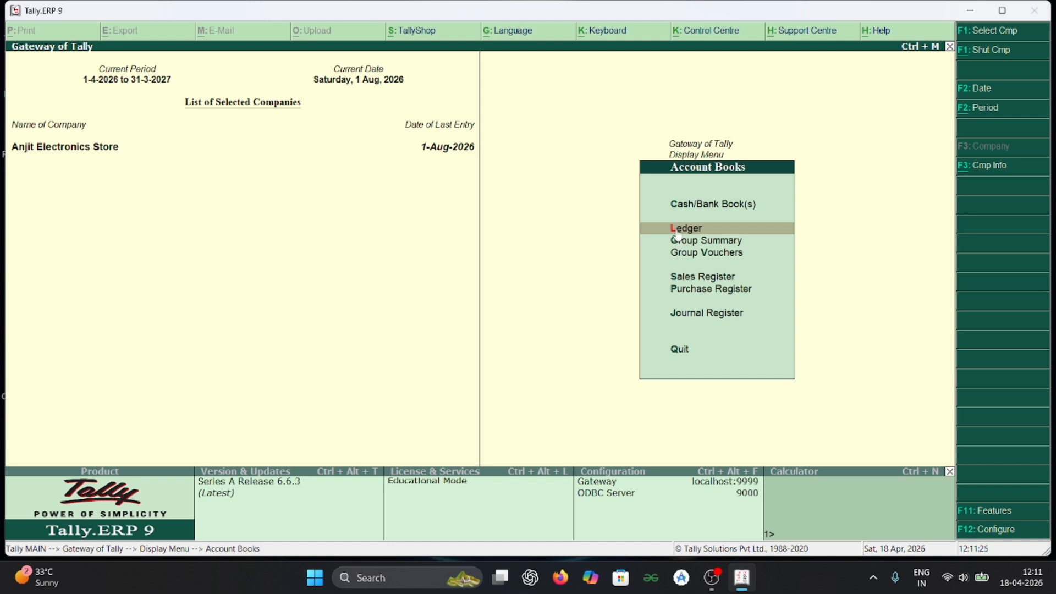
Step: Reopen the Adani Traders ledger from the Gateway of Tally and review its voucher entries and closing balance
left_click(950, 47)
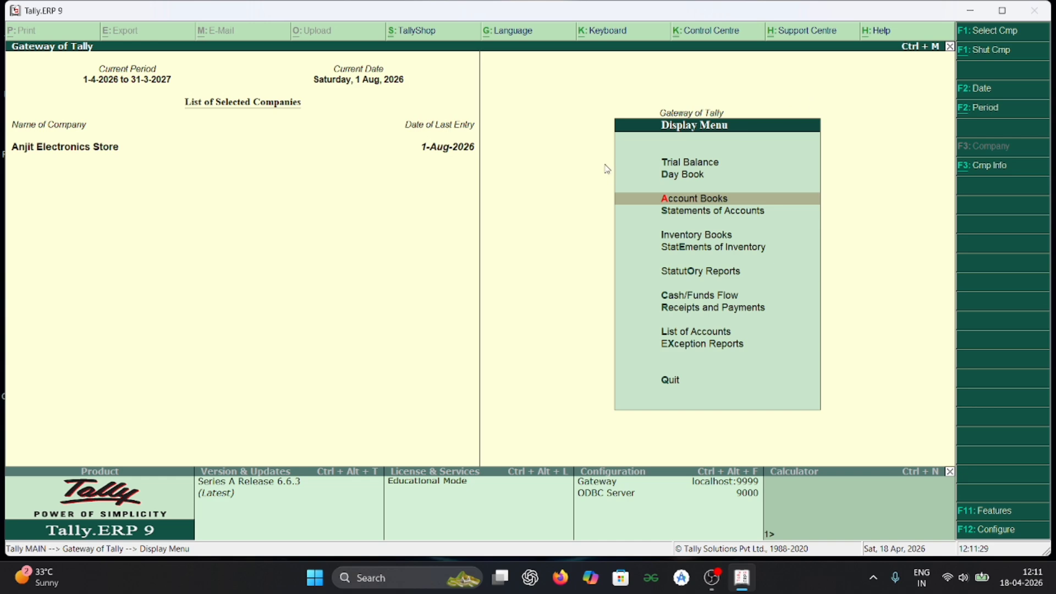
left_click(950, 47)
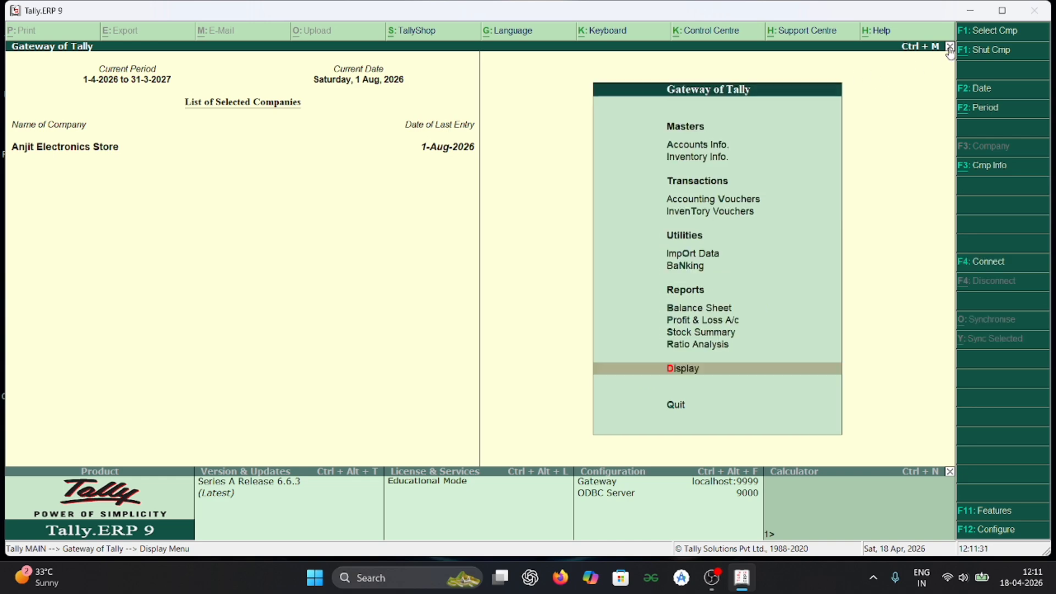
left_click(672, 378)
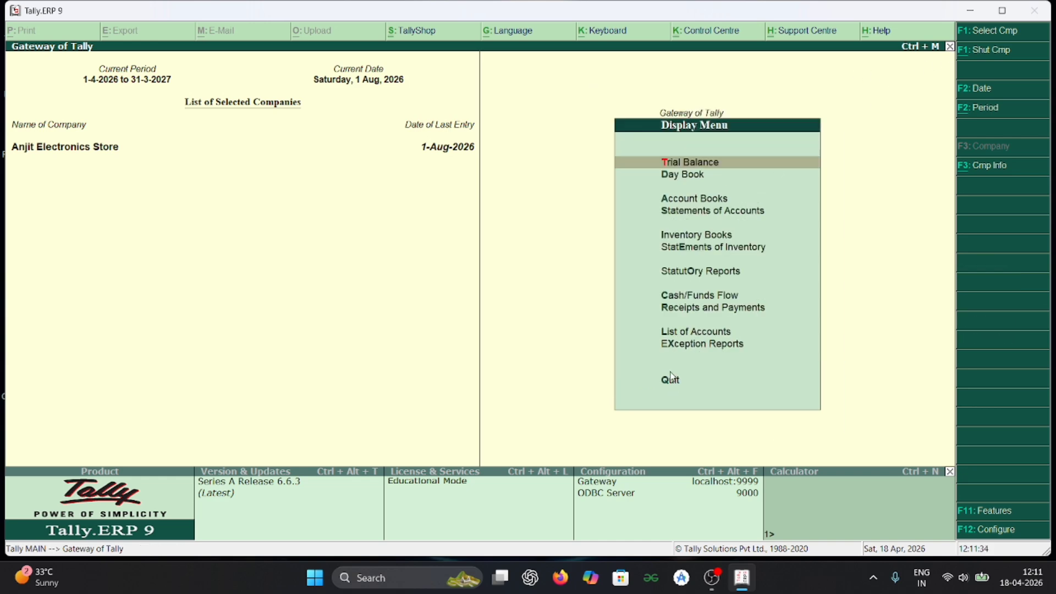
left_click(681, 201)
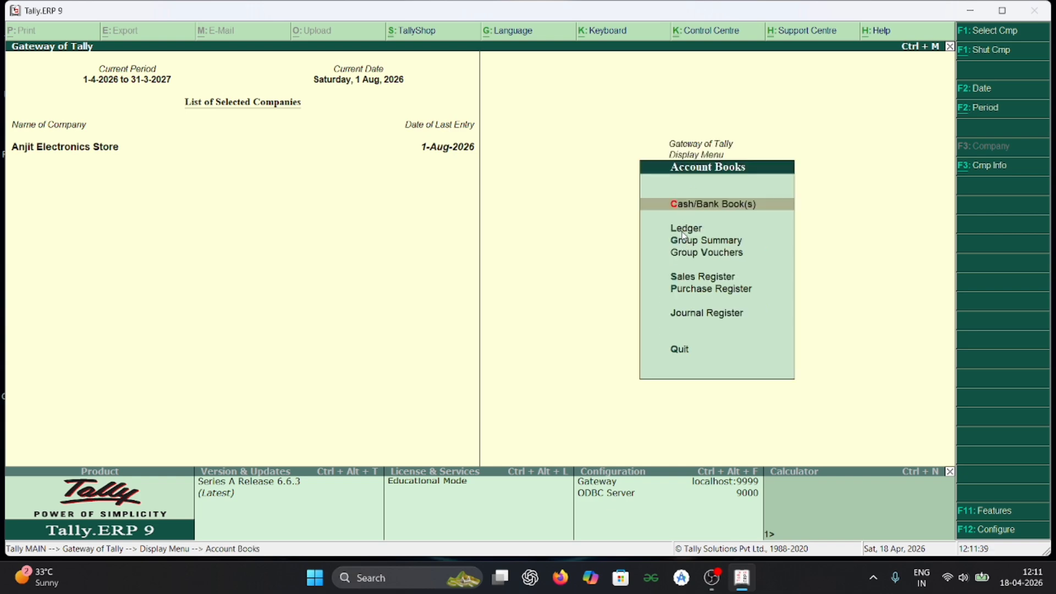
left_click(683, 231)
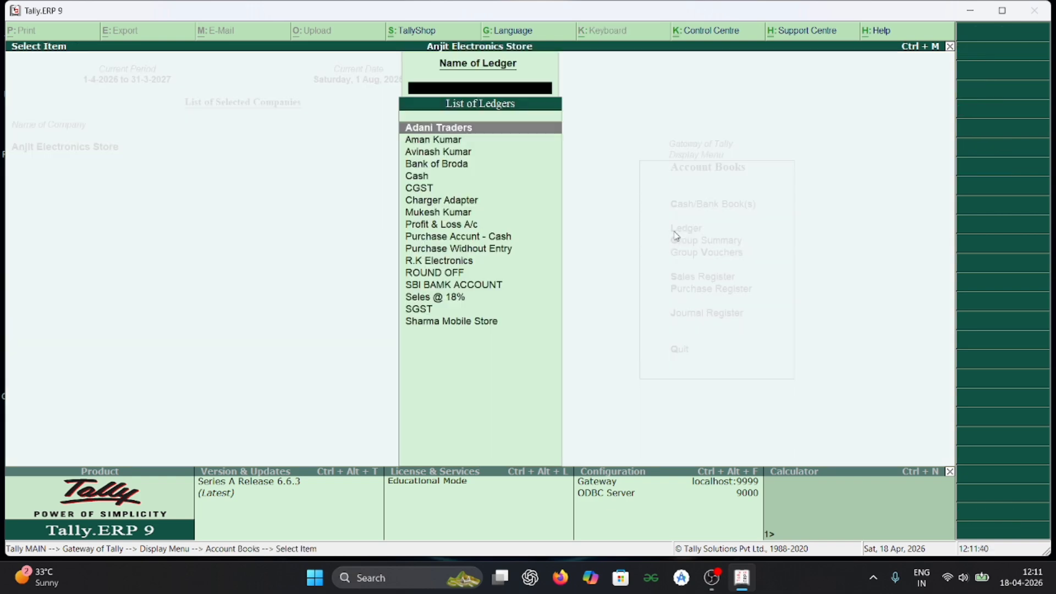
left_click(445, 130)
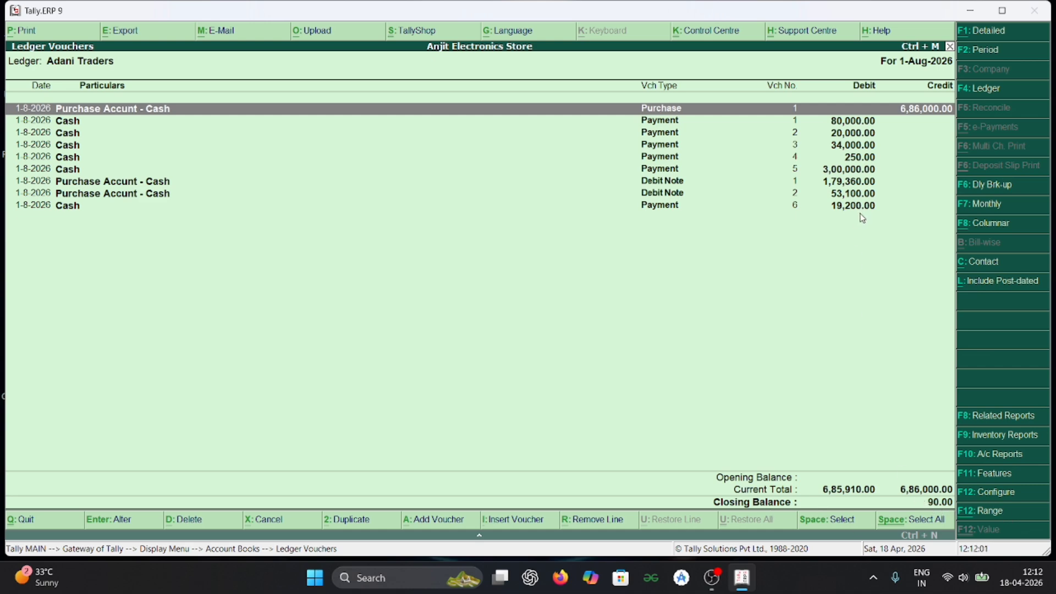
left_click(949, 47)
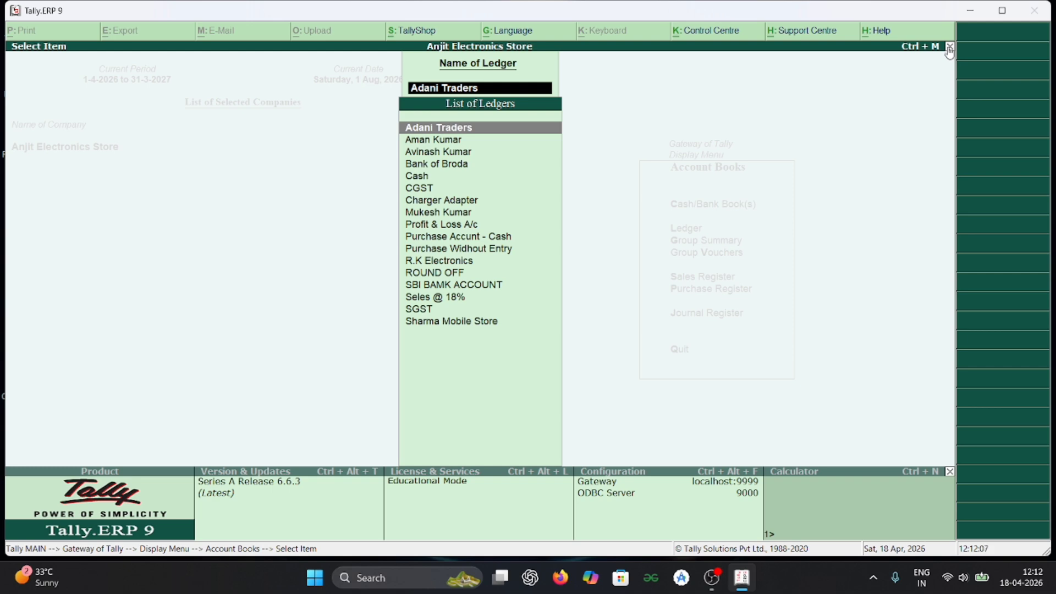
Step: Examine the sales, receipt and payment entries in the customer ledger listed directly after Adani Traders, and leave the account books
left_click(416, 141)
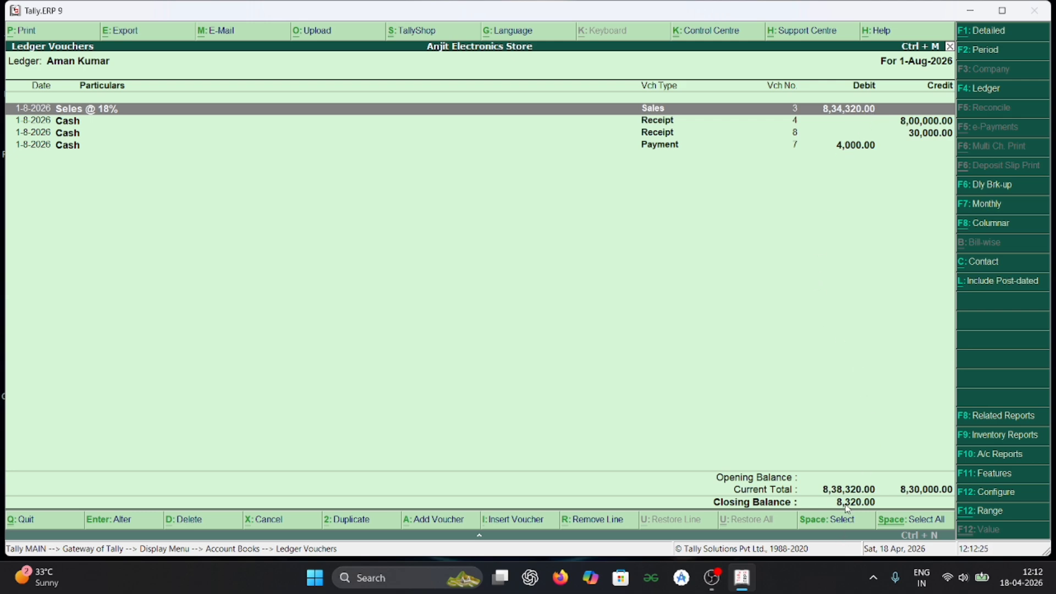
left_click(949, 48)
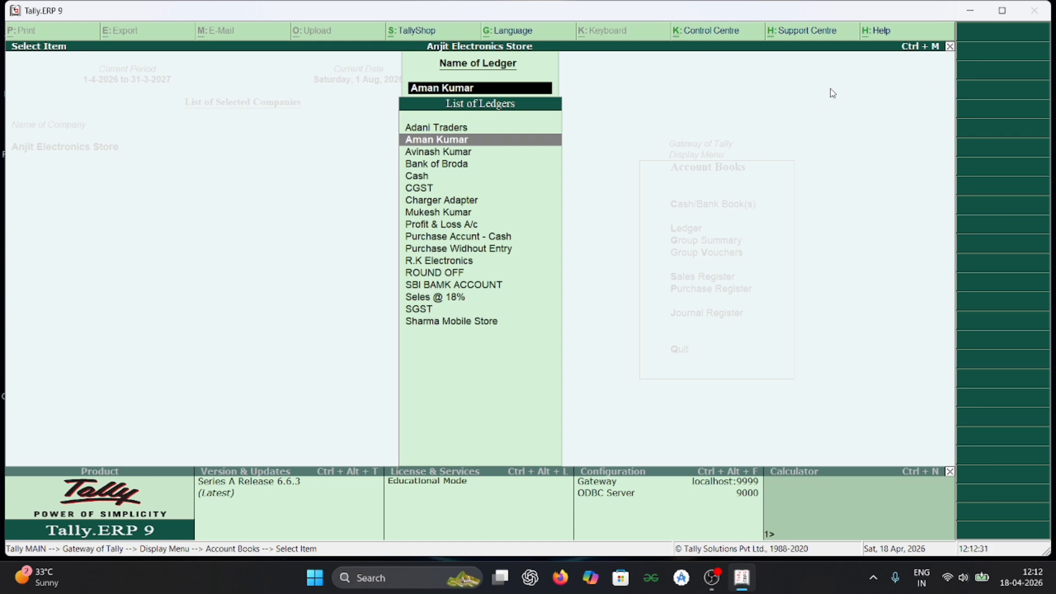
left_click(949, 47)
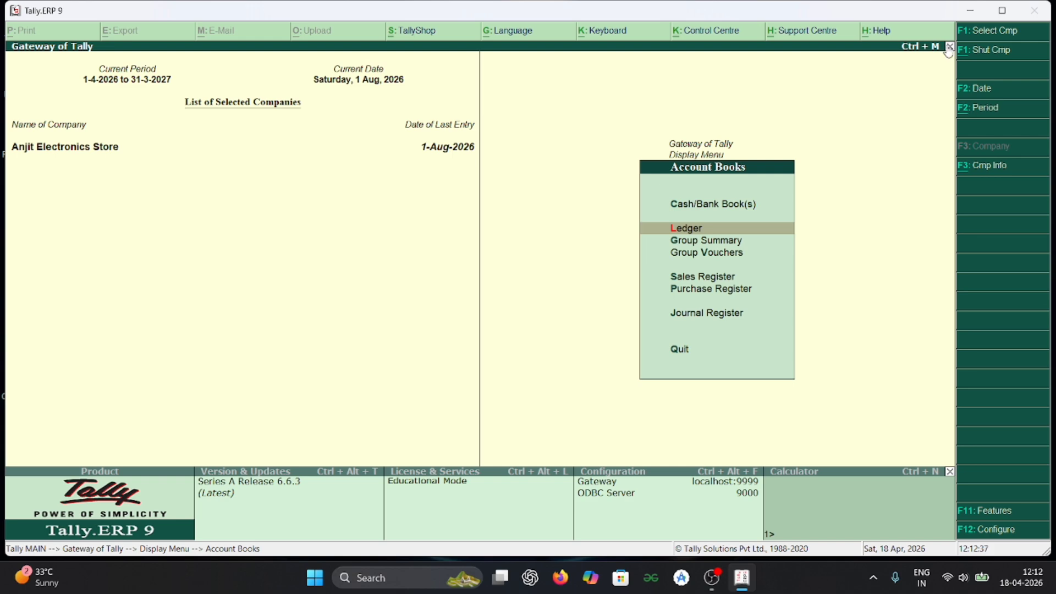
left_click(950, 47)
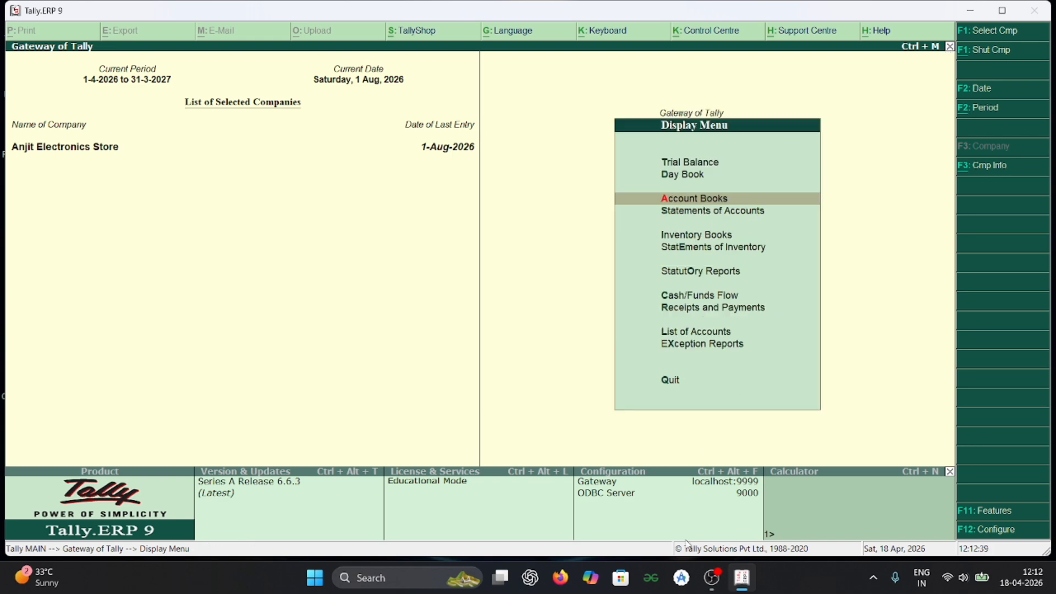
left_click(712, 579)
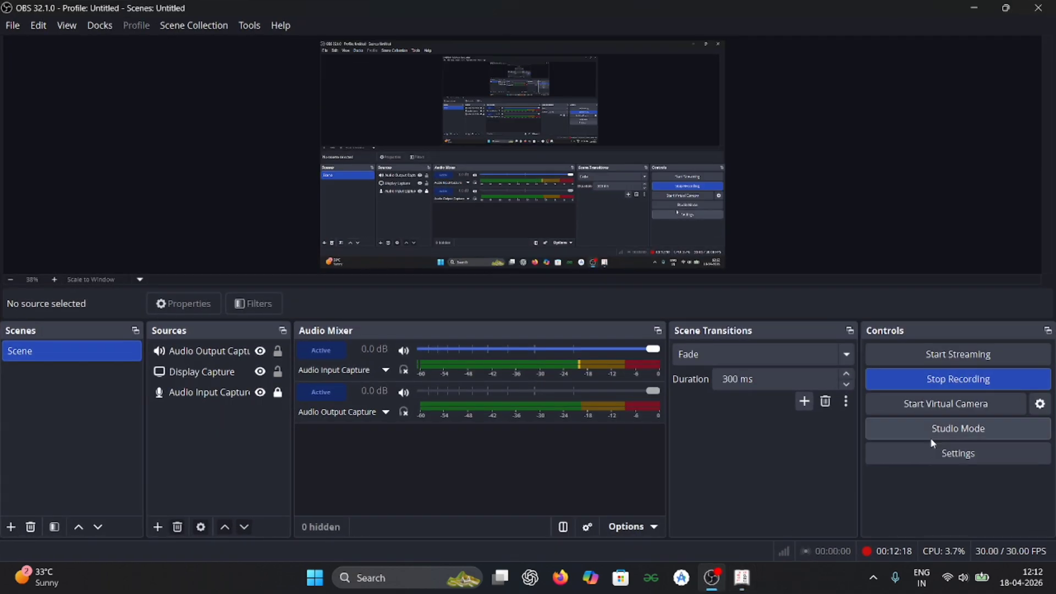